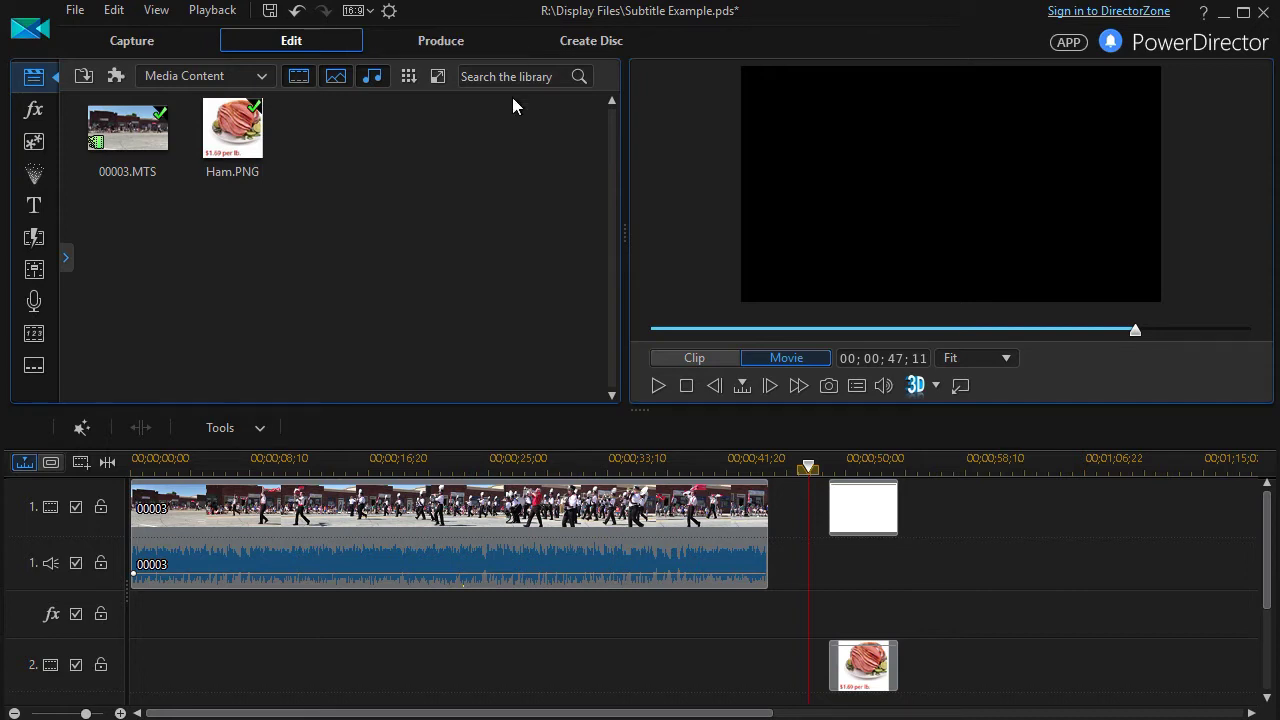
Move the playhead from the Ham clip back to about 00;00;05;22 in the parade footage
drag(808, 466, 866, 480)
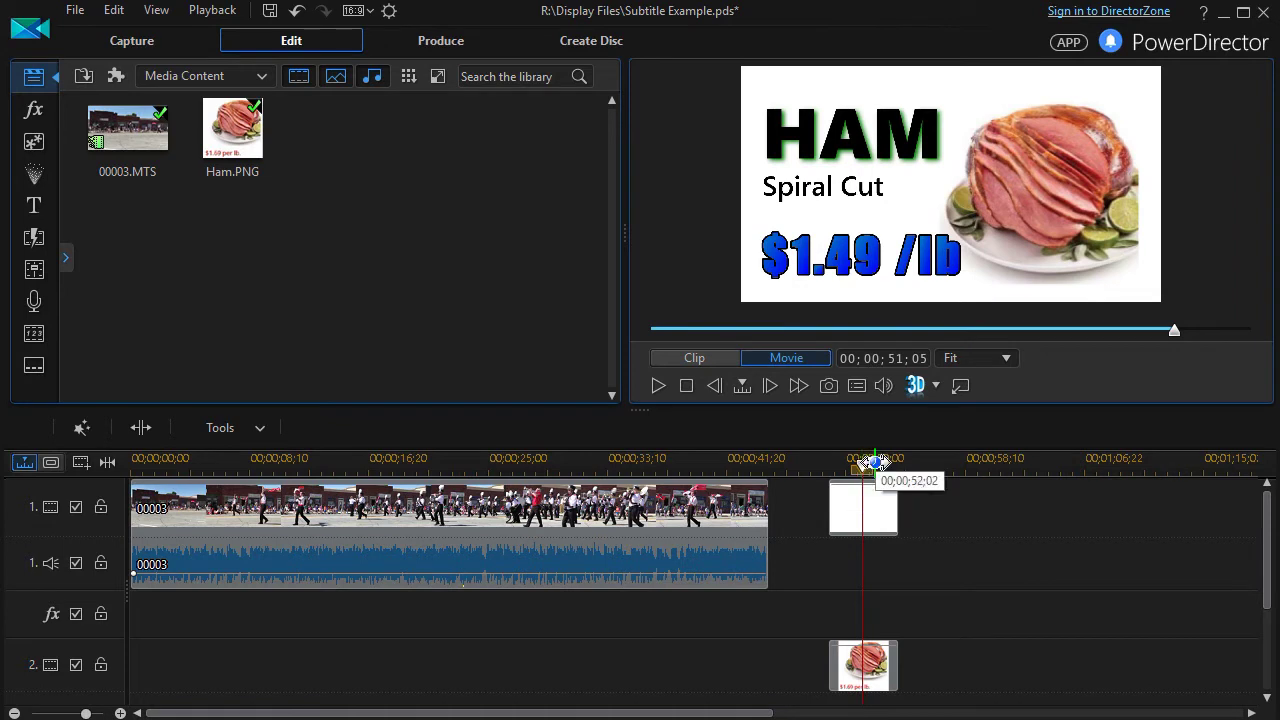
drag(865, 468, 212, 525)
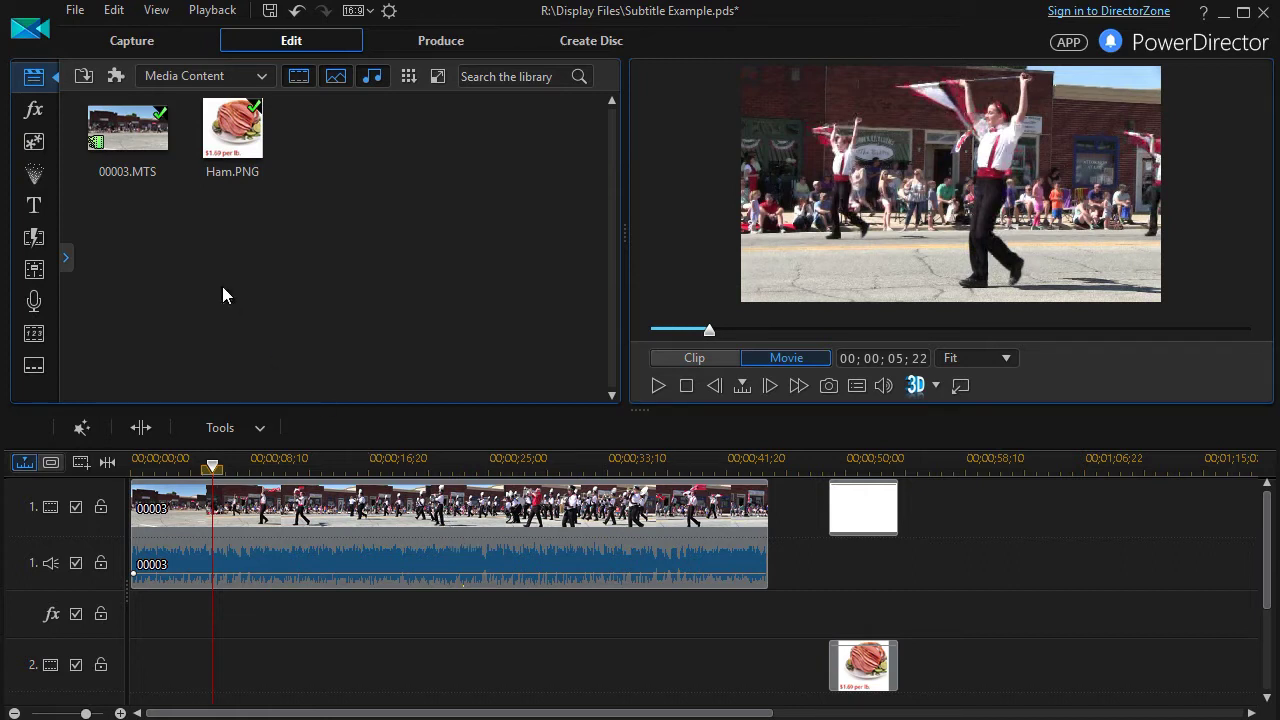
Switch to the Subtitle Room, then show and dismiss the timeline's track context menu
click(39, 372)
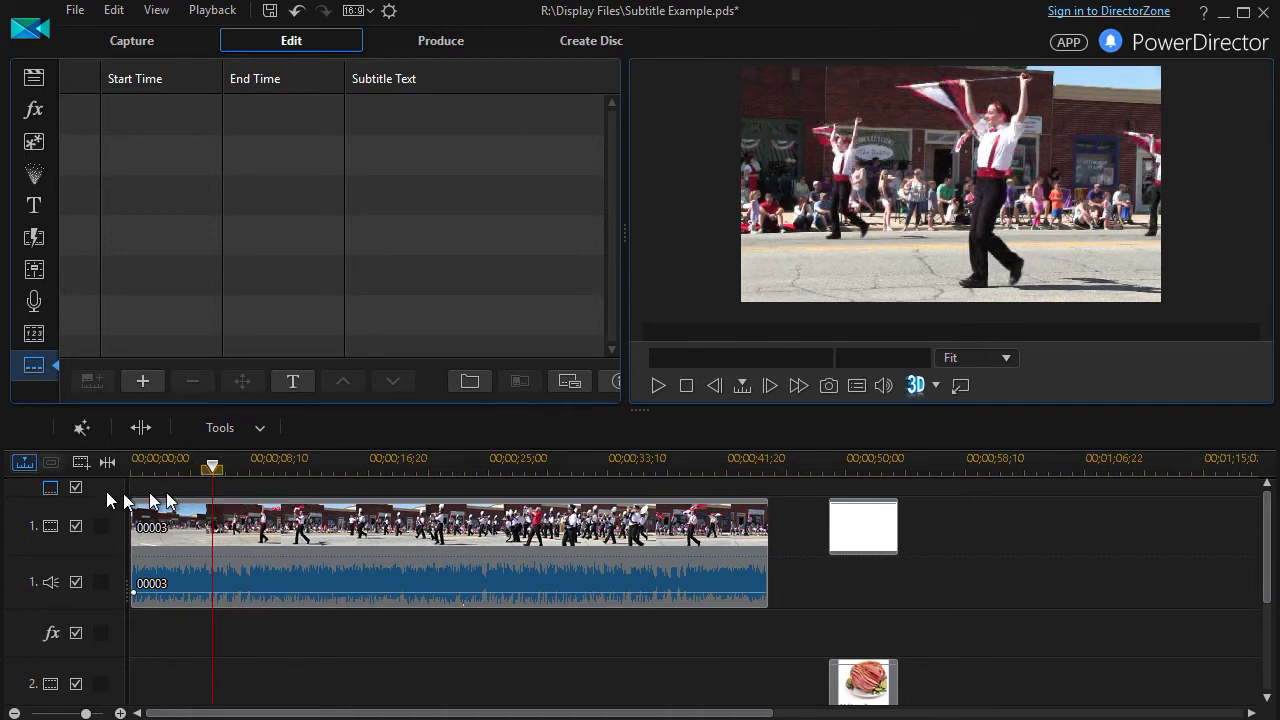
right_click(14, 500)
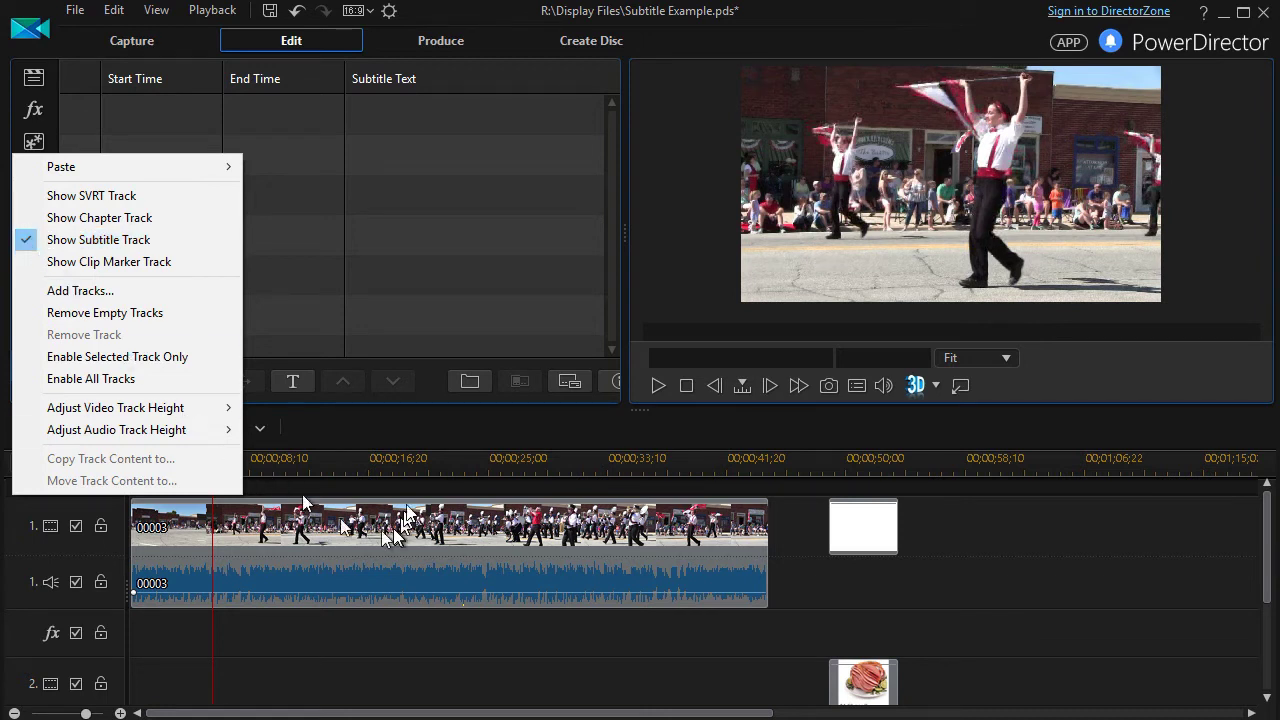
click(398, 426)
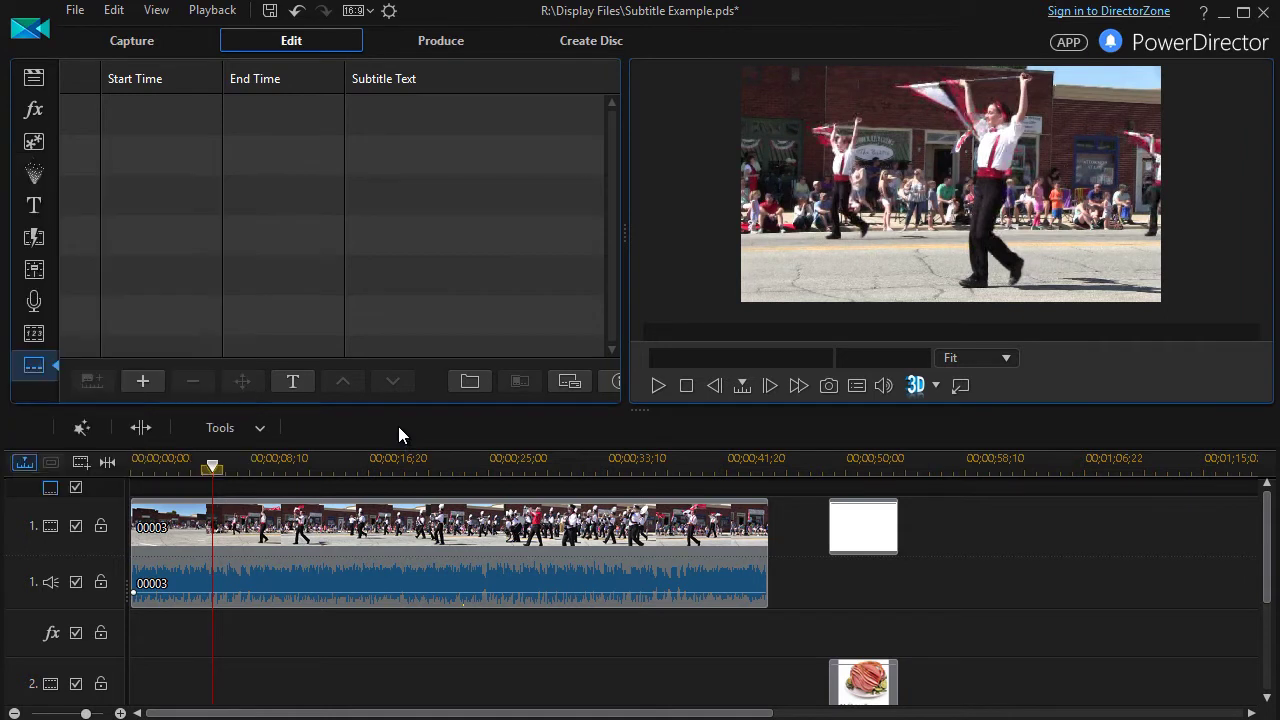
Confirm subtitles imprinted on the video in Select Subtitle Type, then rewind toward the opening seconds
click(570, 383)
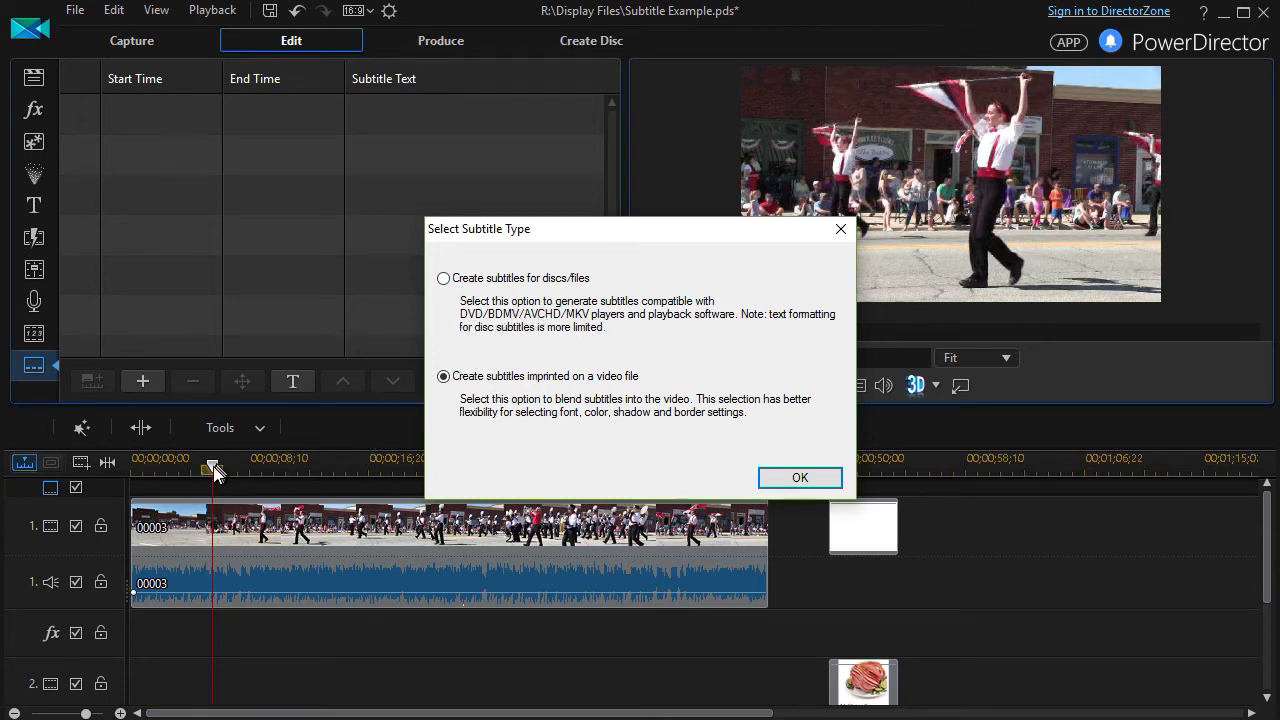
click(800, 478)
drag(214, 465, 166, 480)
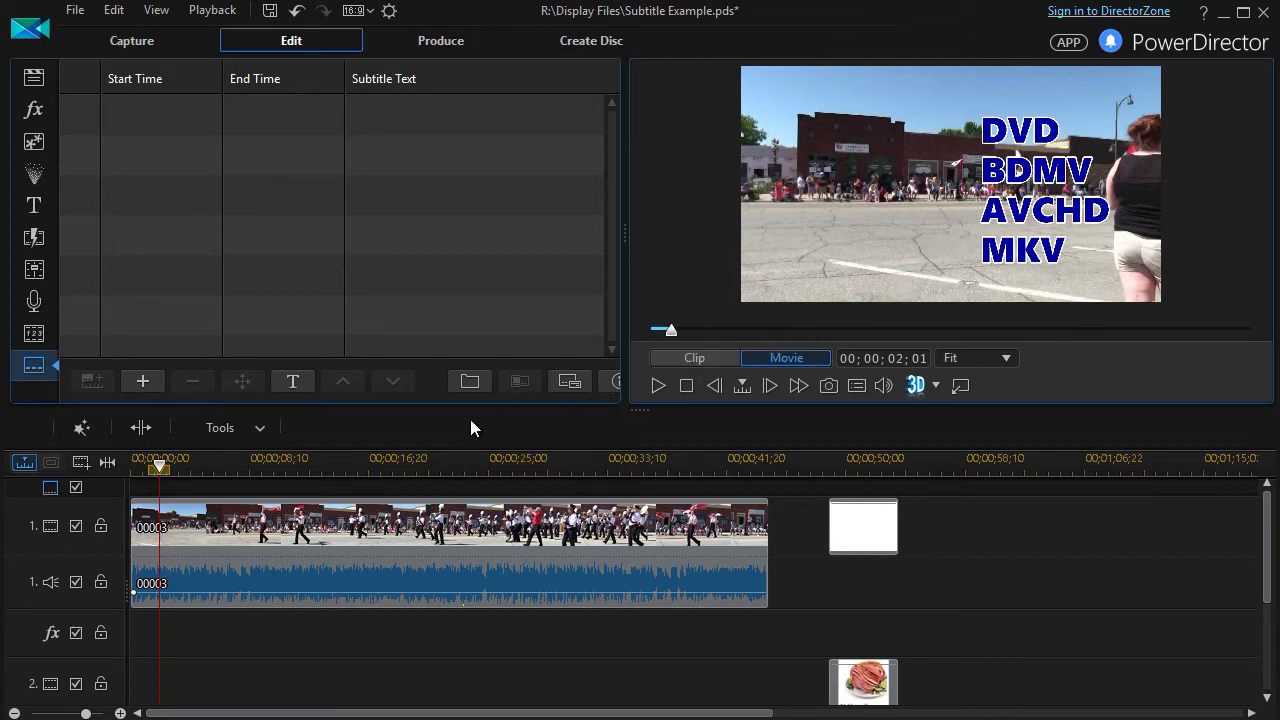
Reopen Select Subtitle Type, close it unchanged, and cue the playhead to 00;00;04;25
click(576, 381)
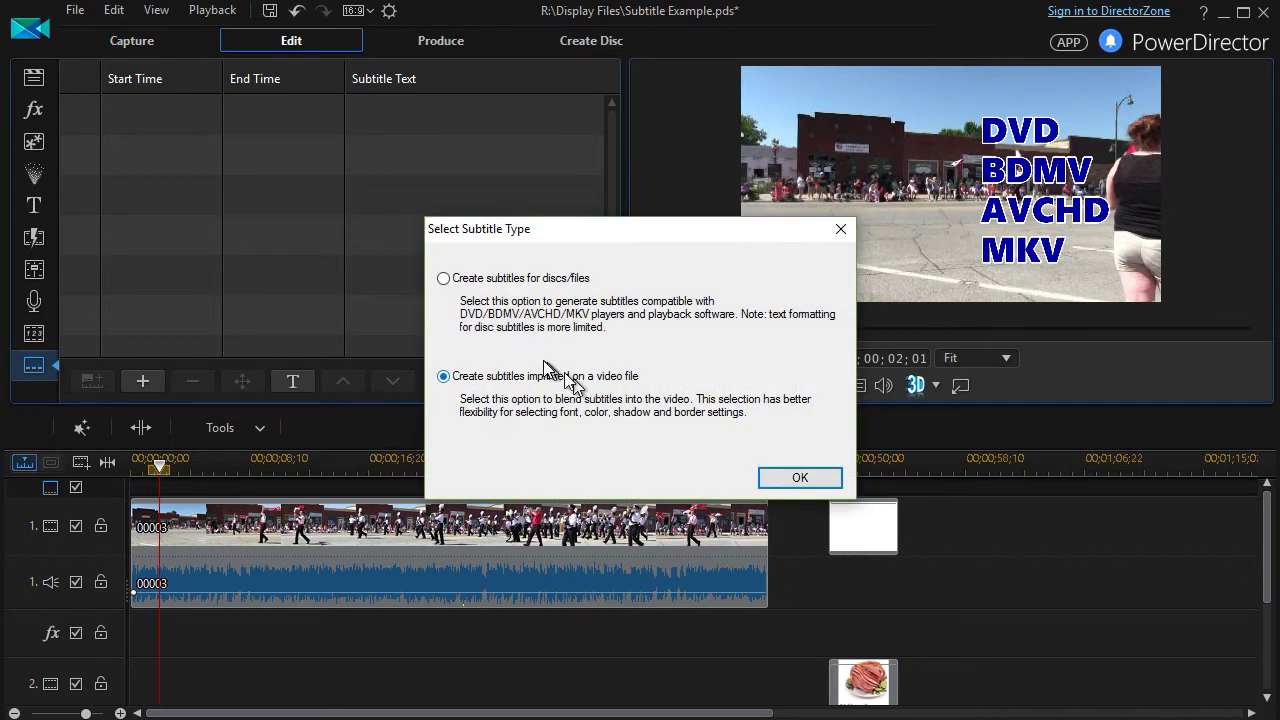
click(840, 229)
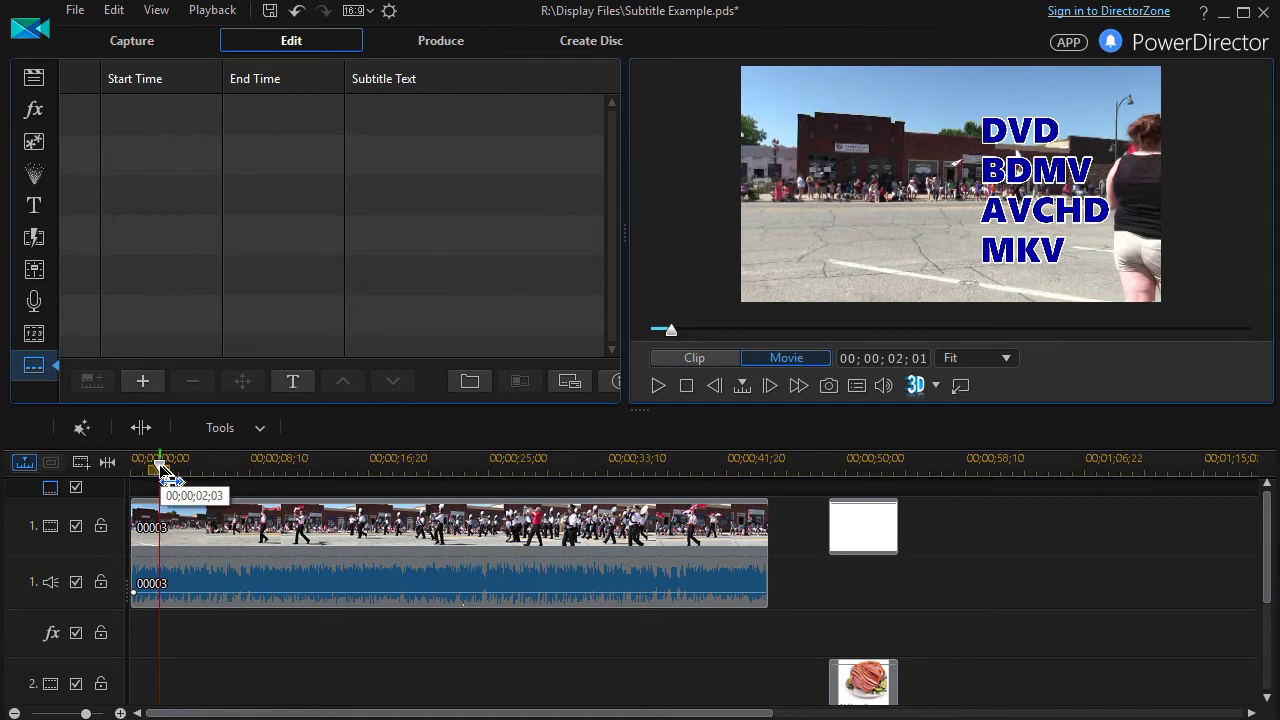
drag(160, 468, 199, 474)
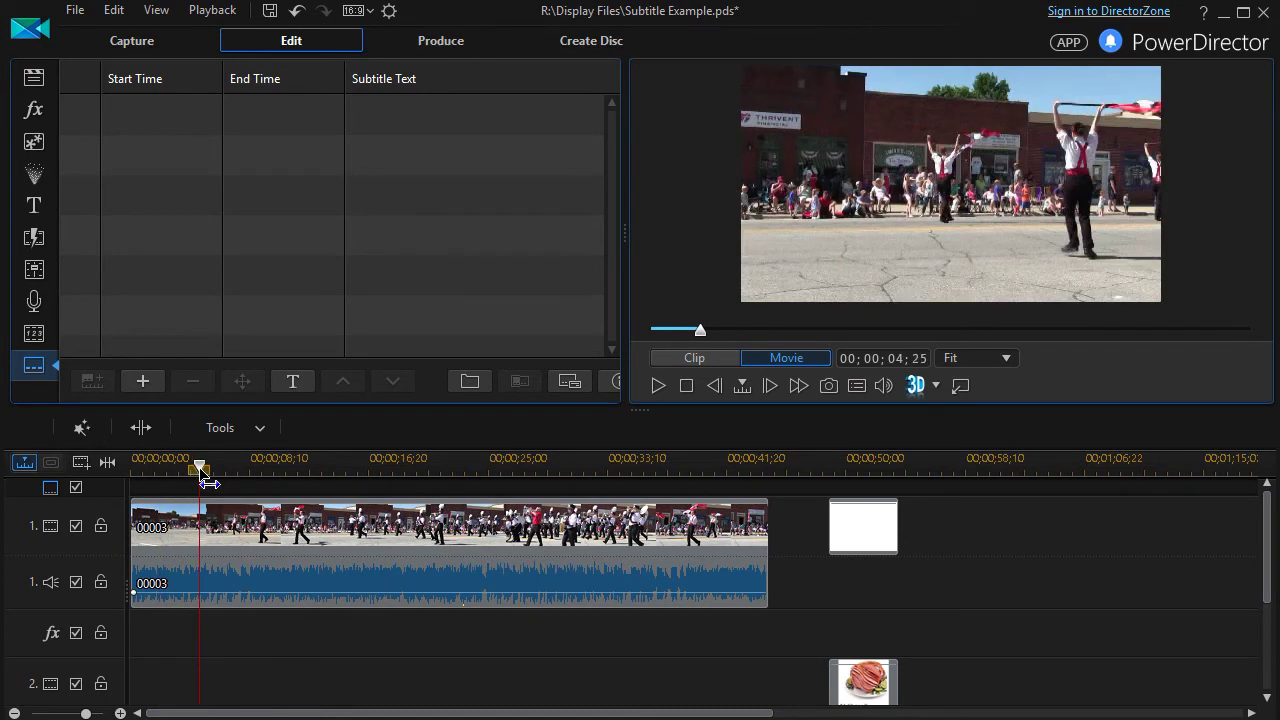
Add subtitle 1 reading 'This is a subtitle' from 00:00:04:25 to 00:00:14:25
click(146, 388)
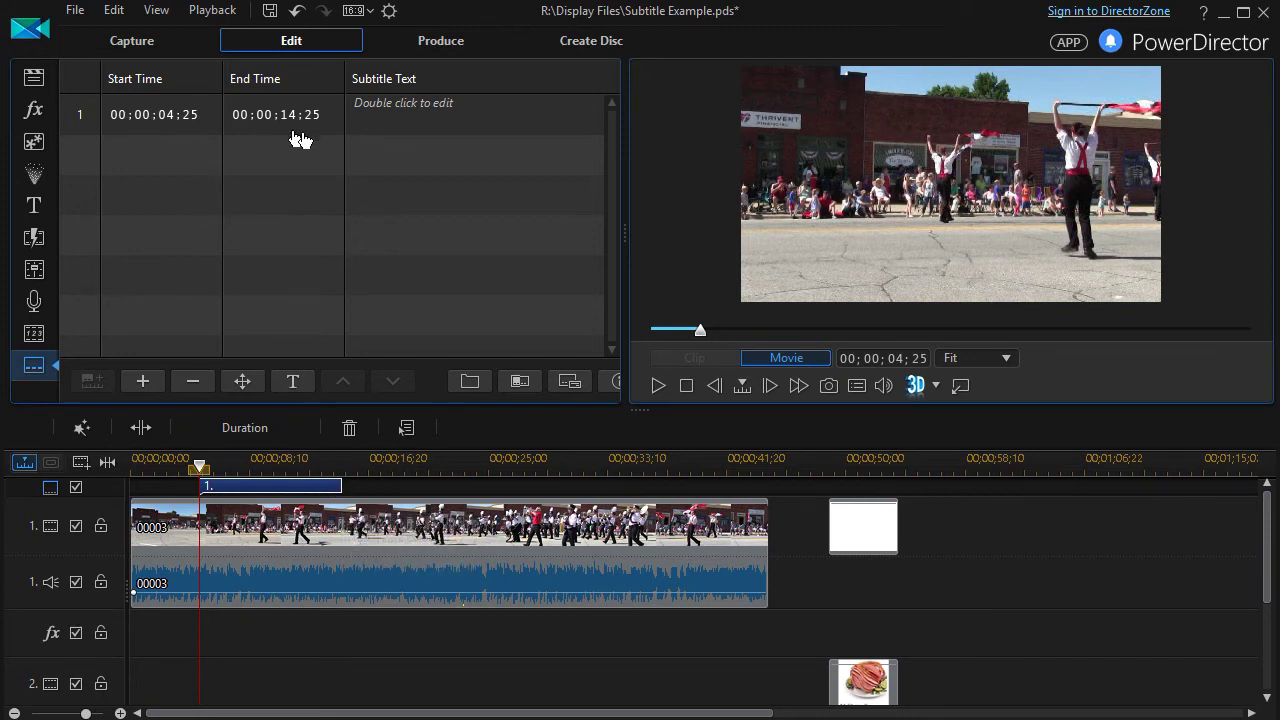
double_click(426, 116)
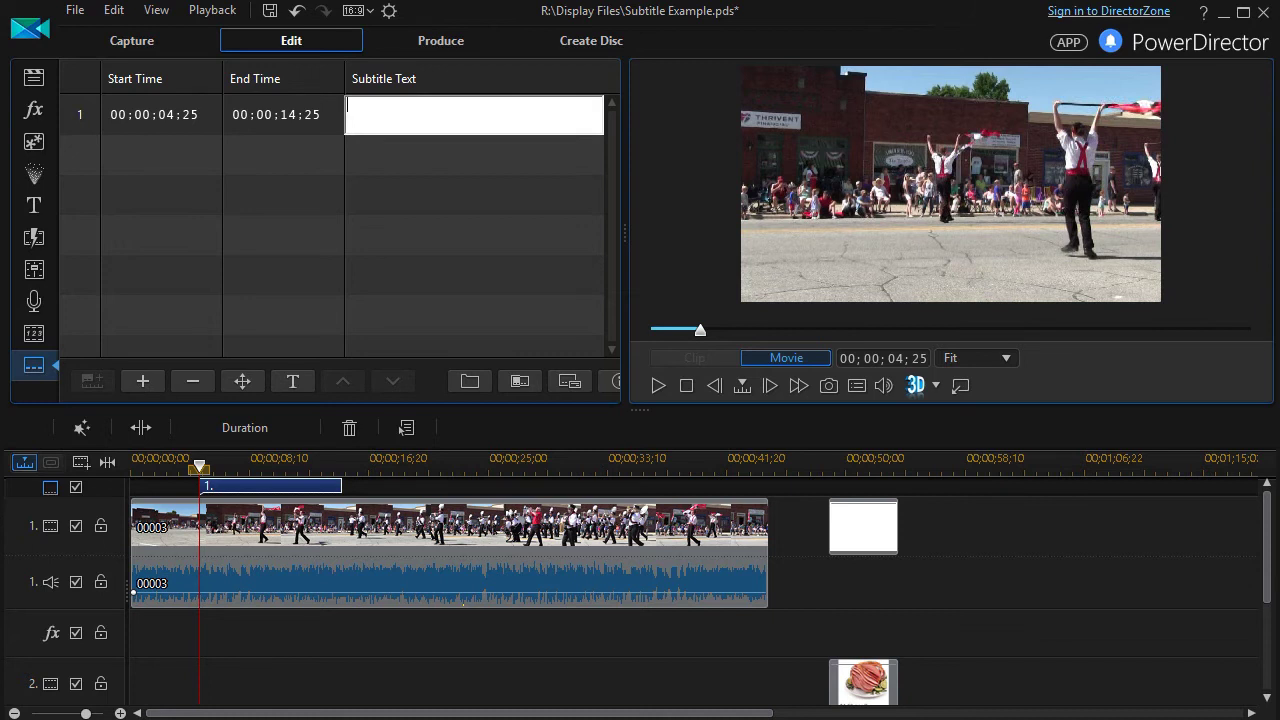
text(subt)
key(BackSpace)
key(BackSpace)
key(BackSpace)
text(subtit)
text(le)
click(437, 165)
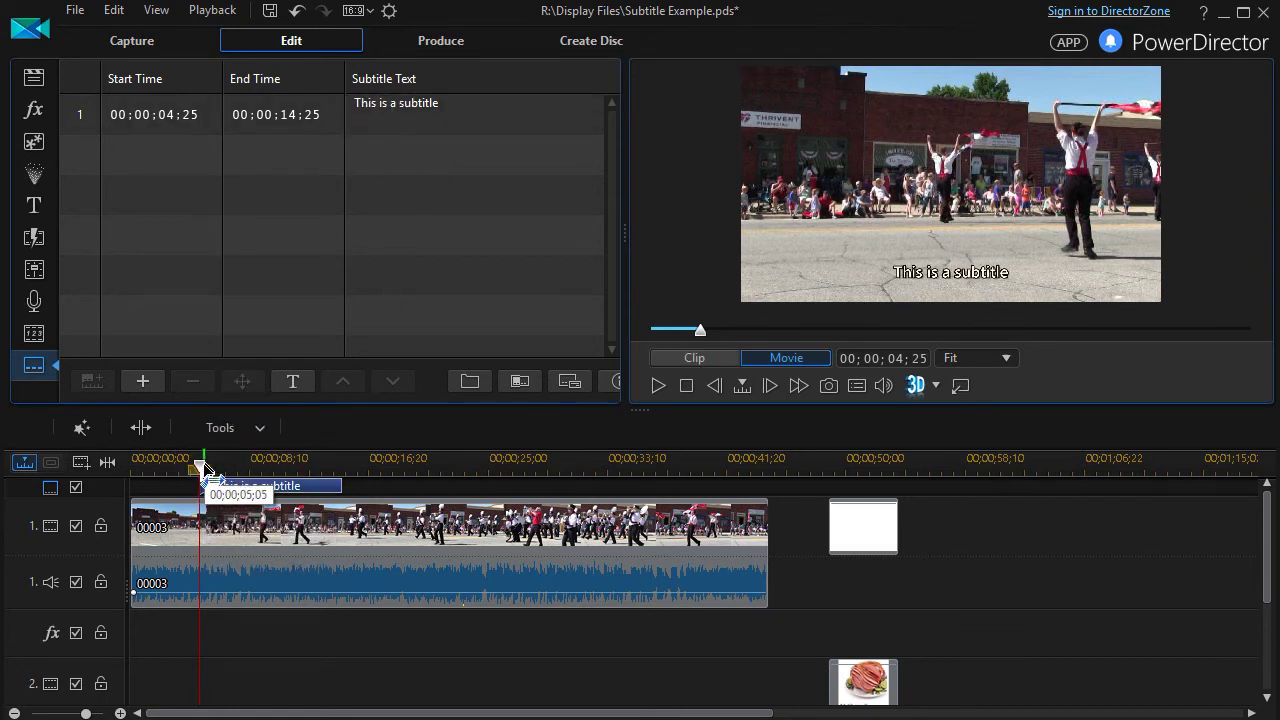
drag(200, 465, 231, 465)
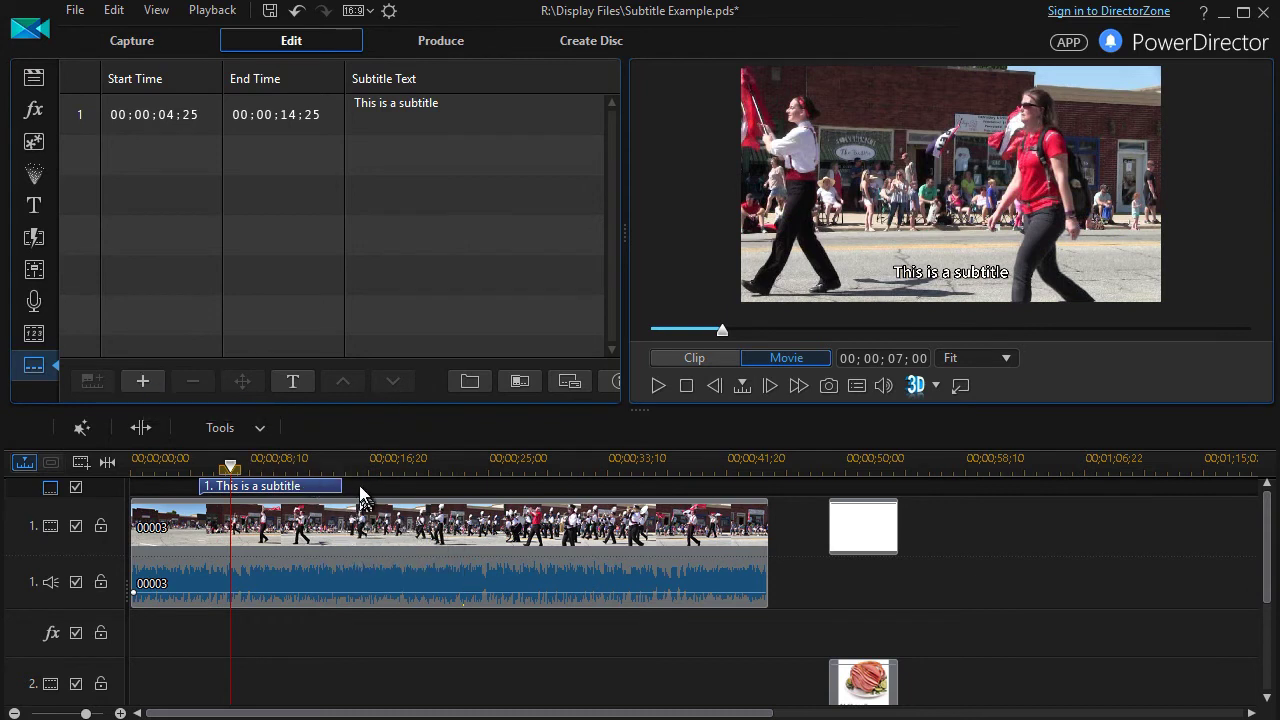
Cut the 'This is a subtitle' clip from the subtitle track, leaving the list empty
right_click(281, 488)
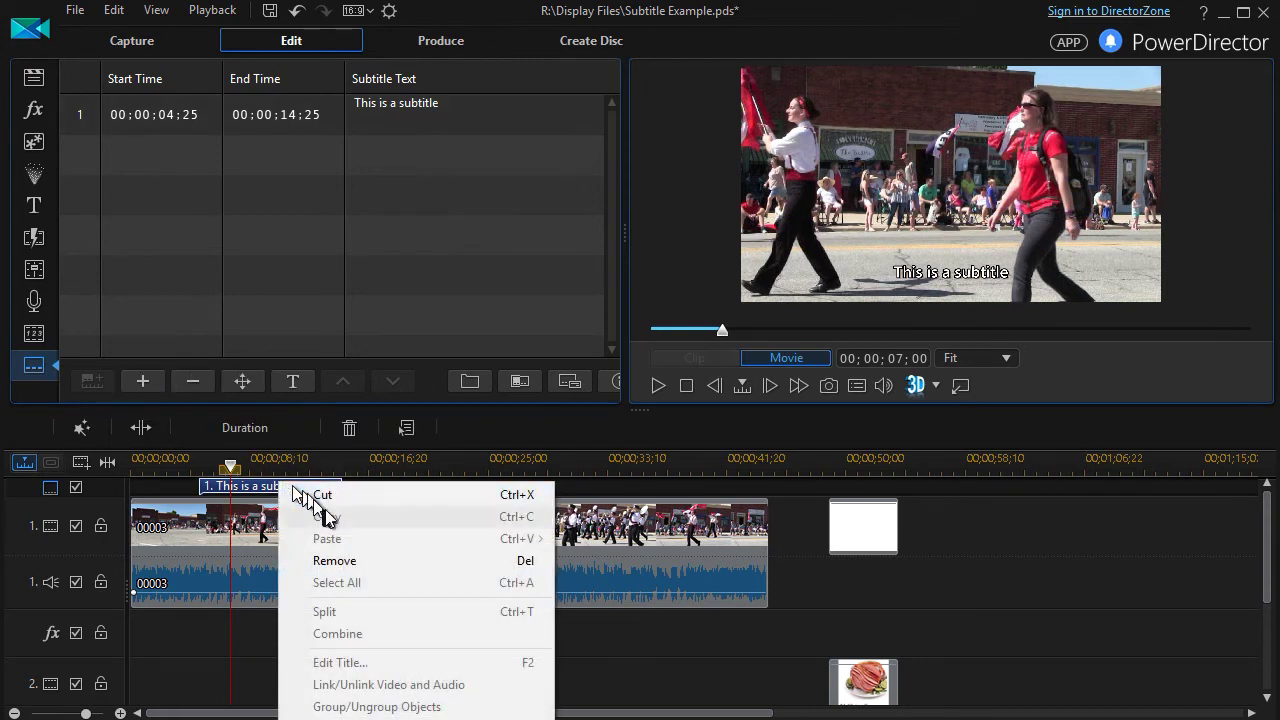
click(327, 493)
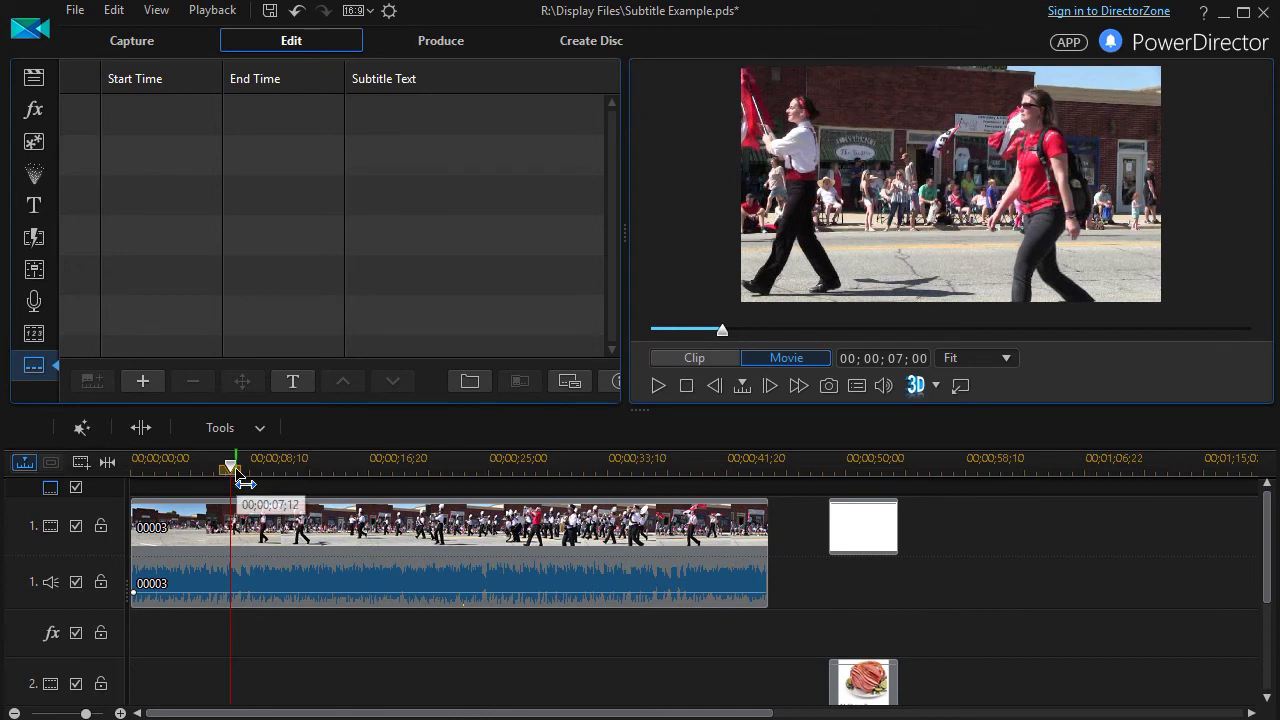
Drag the playhead back to 00;00;00;00 at the start of the parade clip
drag(231, 467, 100, 486)
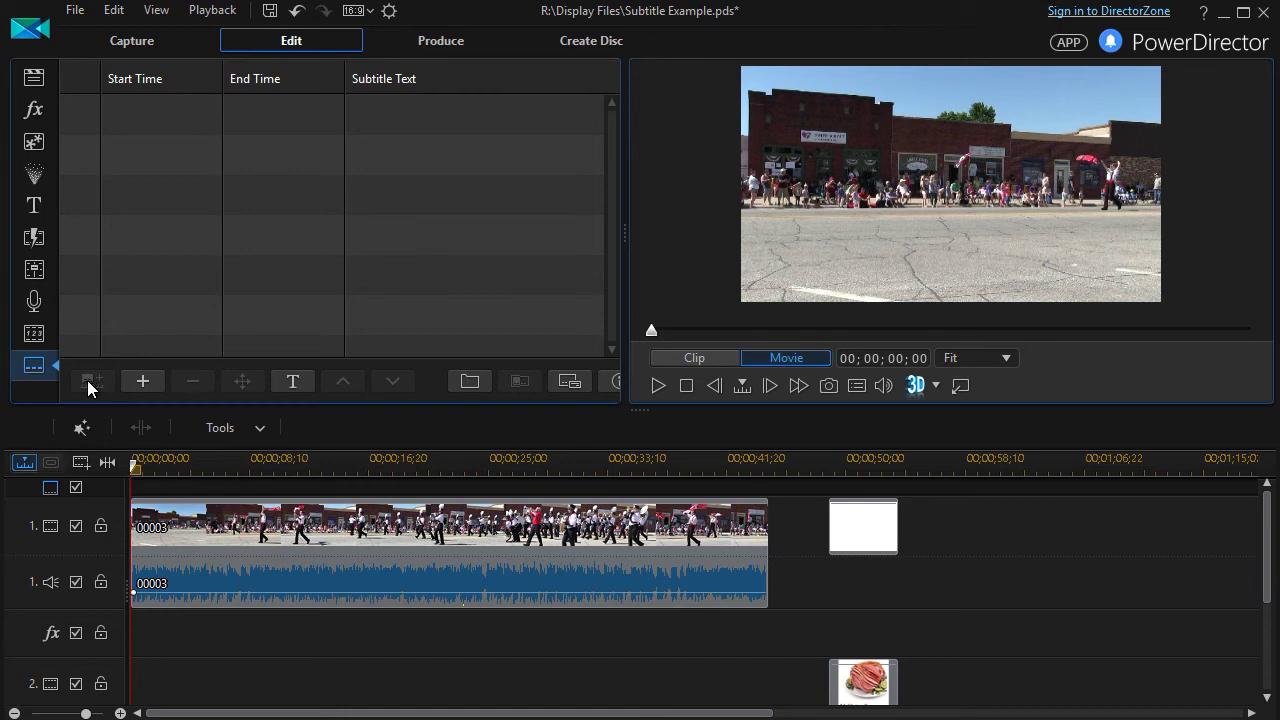
Play the parade clip and mark three subtitle start points live as it runs
click(88, 386)
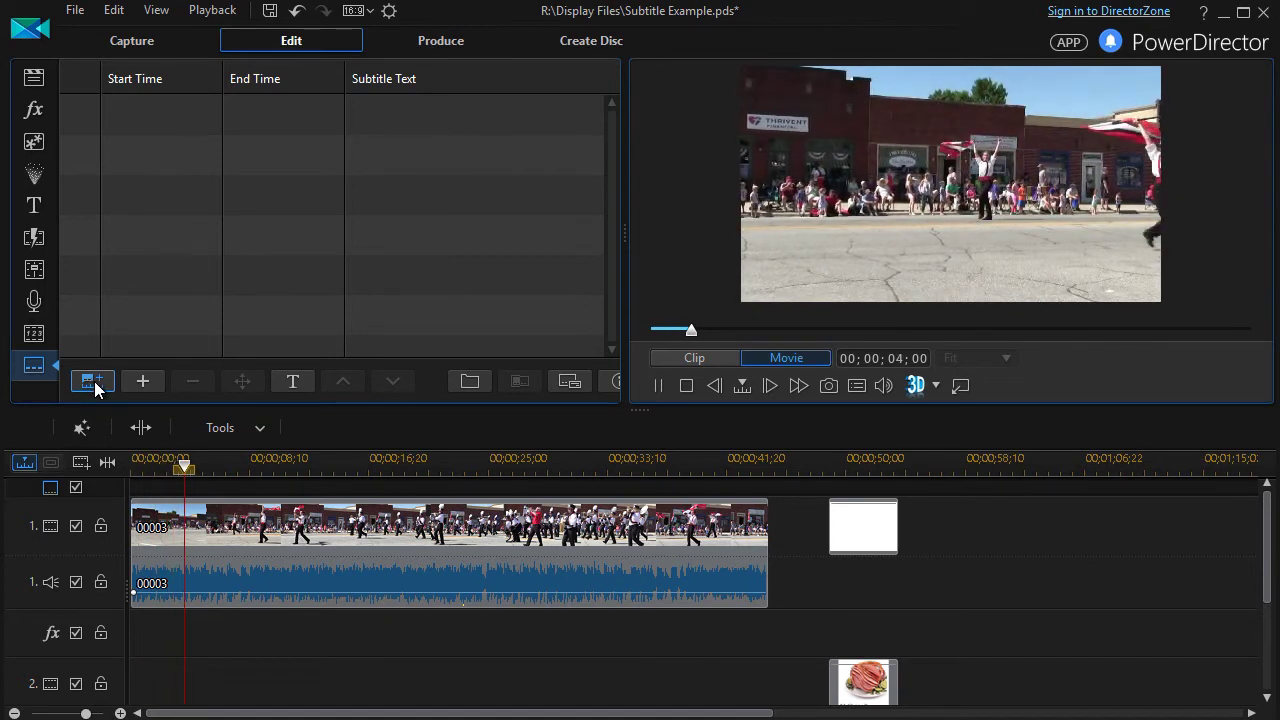
click(99, 388)
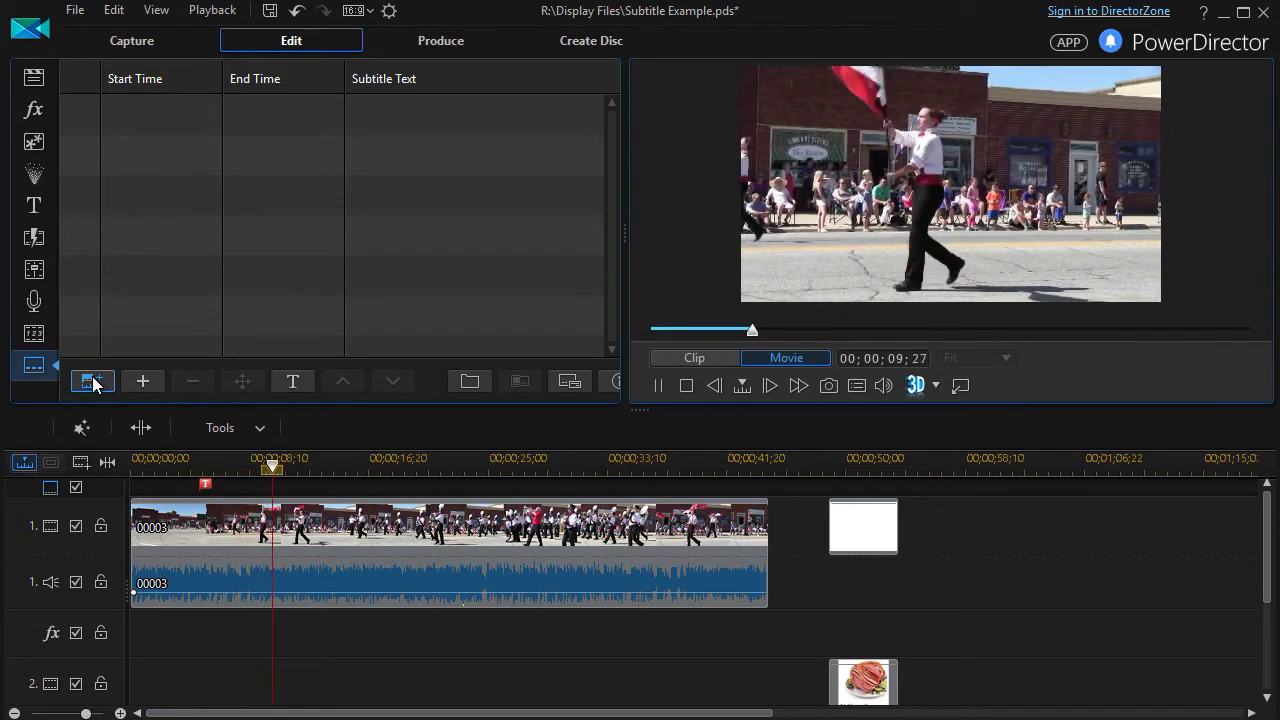
click(93, 383)
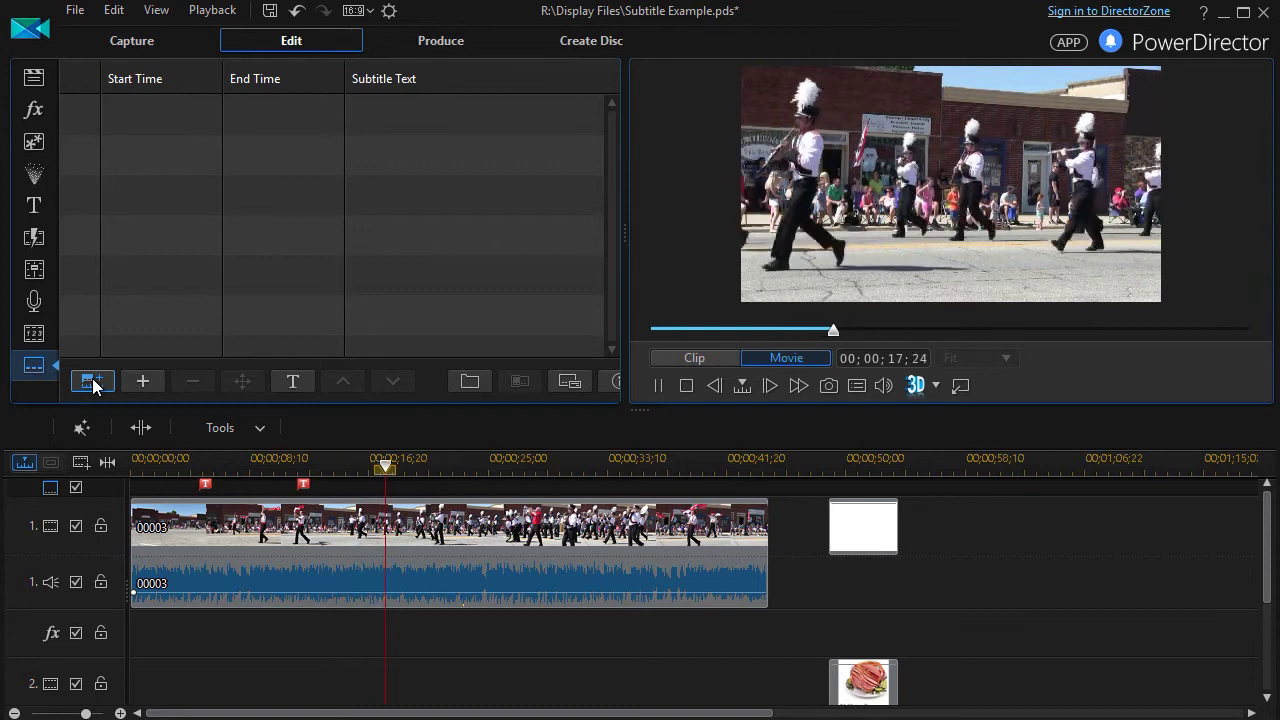
click(91, 381)
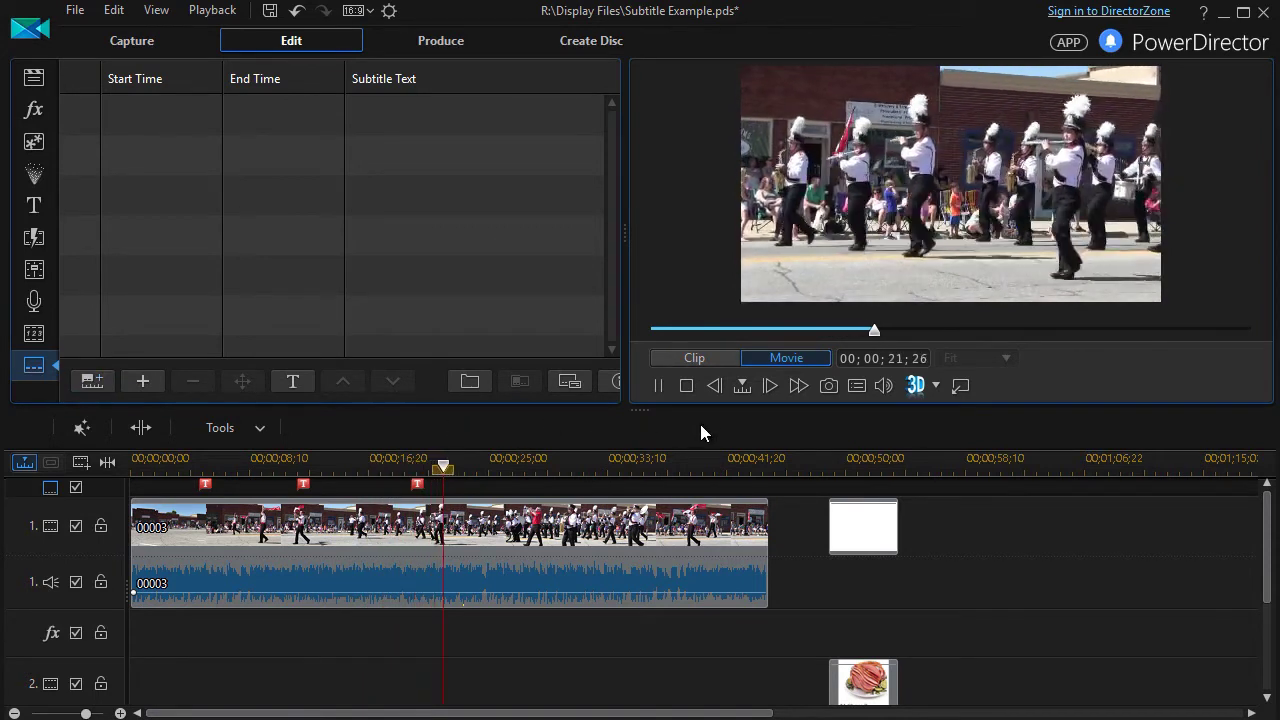
Stop playback to create subtitles 1–3 (04:24–29:19) and cue the playhead to 00;00;35;05
key(space)
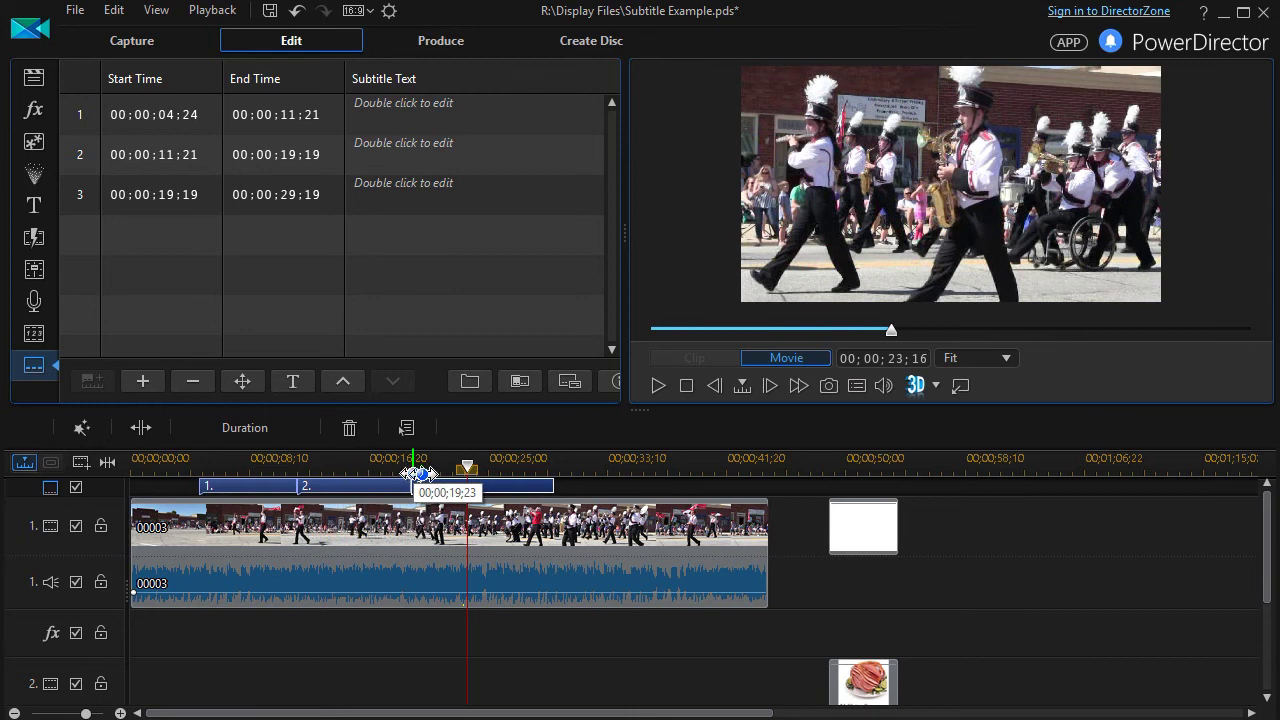
click(469, 467)
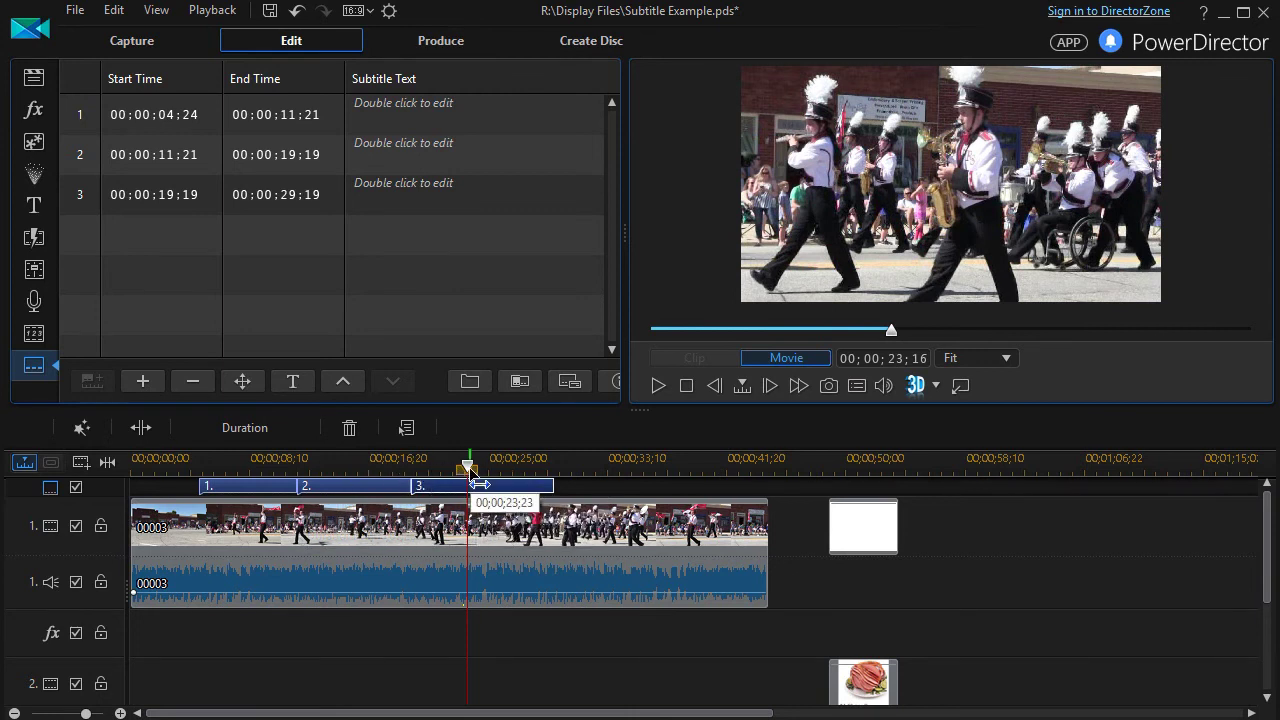
click(633, 488)
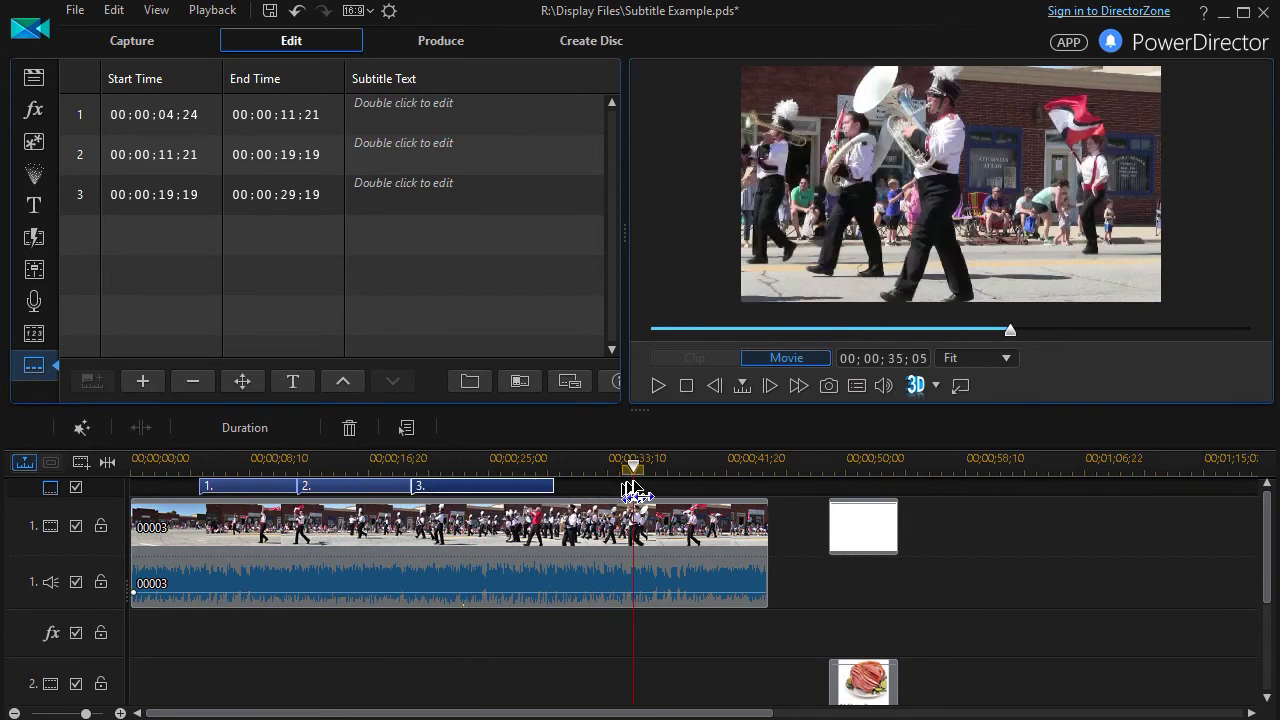
Add subtitle 4 at 00:00:35:05 and trim its end from 00:00:45:05 to 00:00:39:27
click(145, 384)
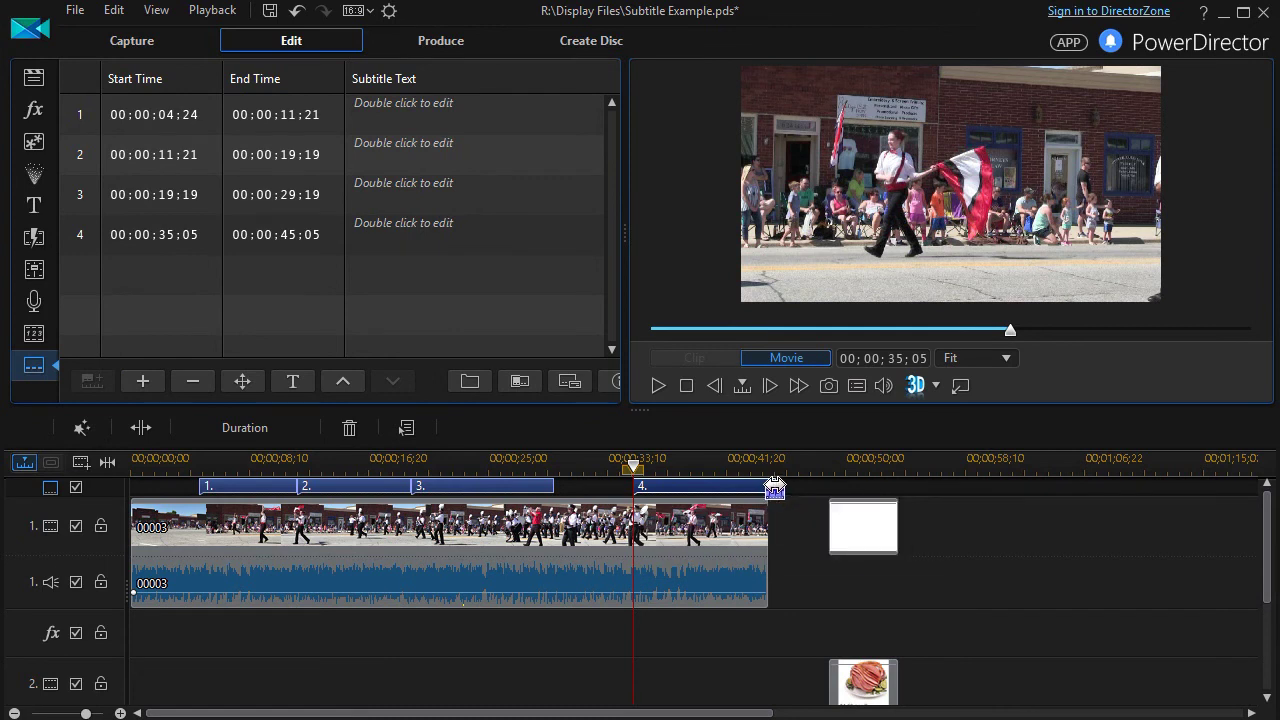
drag(777, 486, 701, 492)
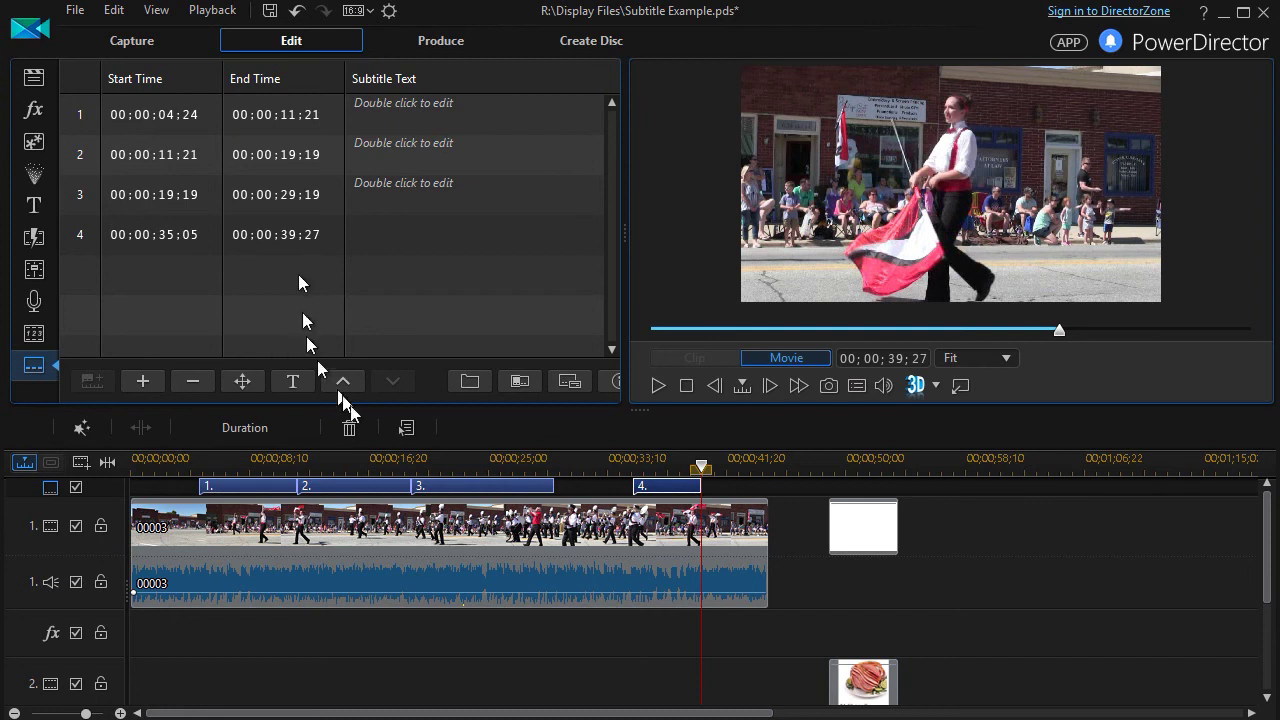
Delete subtitle 2, then slide the remaining subtitles earlier to start at 00:00:02:19 and 00:00:15:01, moving the last one earlier too
click(369, 485)
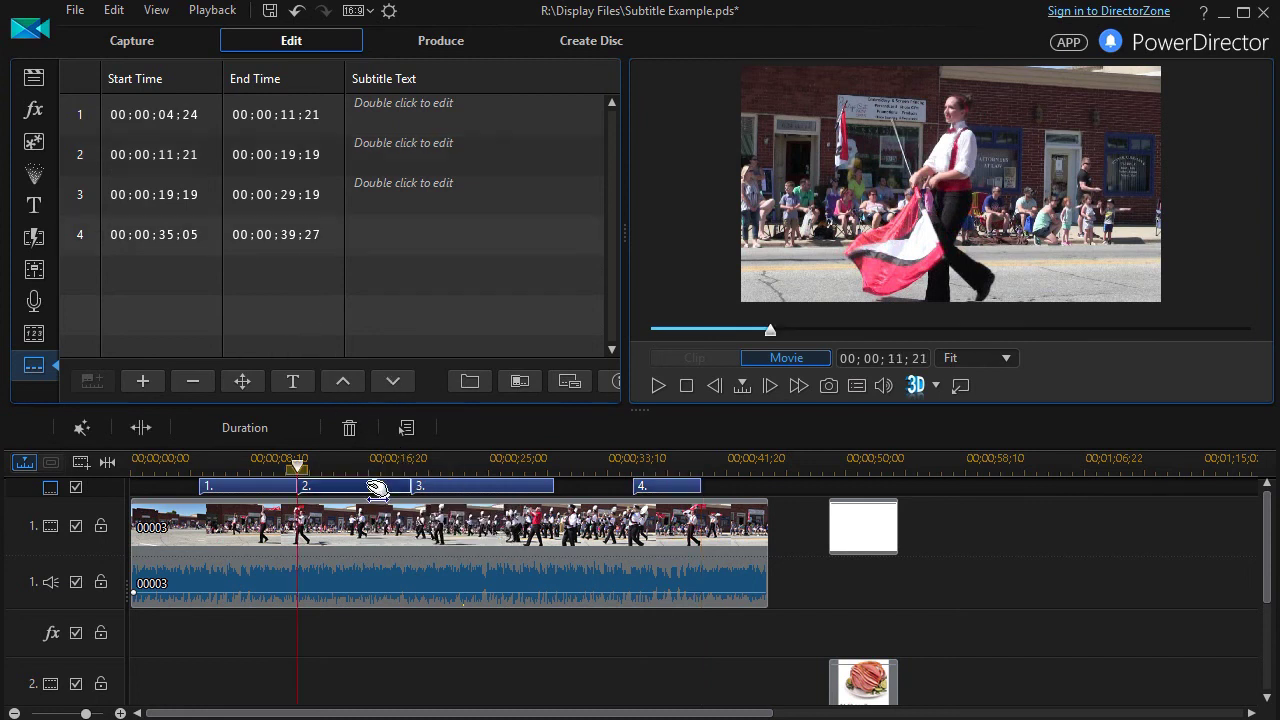
click(193, 385)
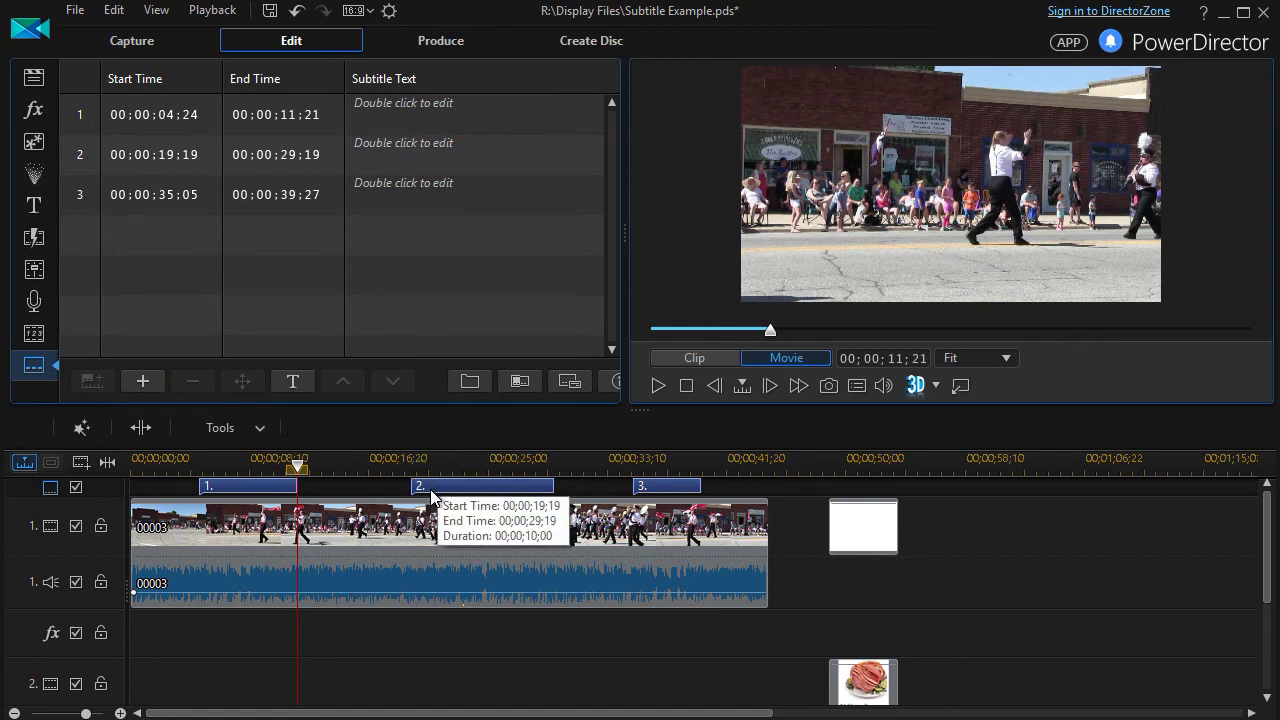
drag(437, 496, 380, 494)
drag(228, 494, 196, 494)
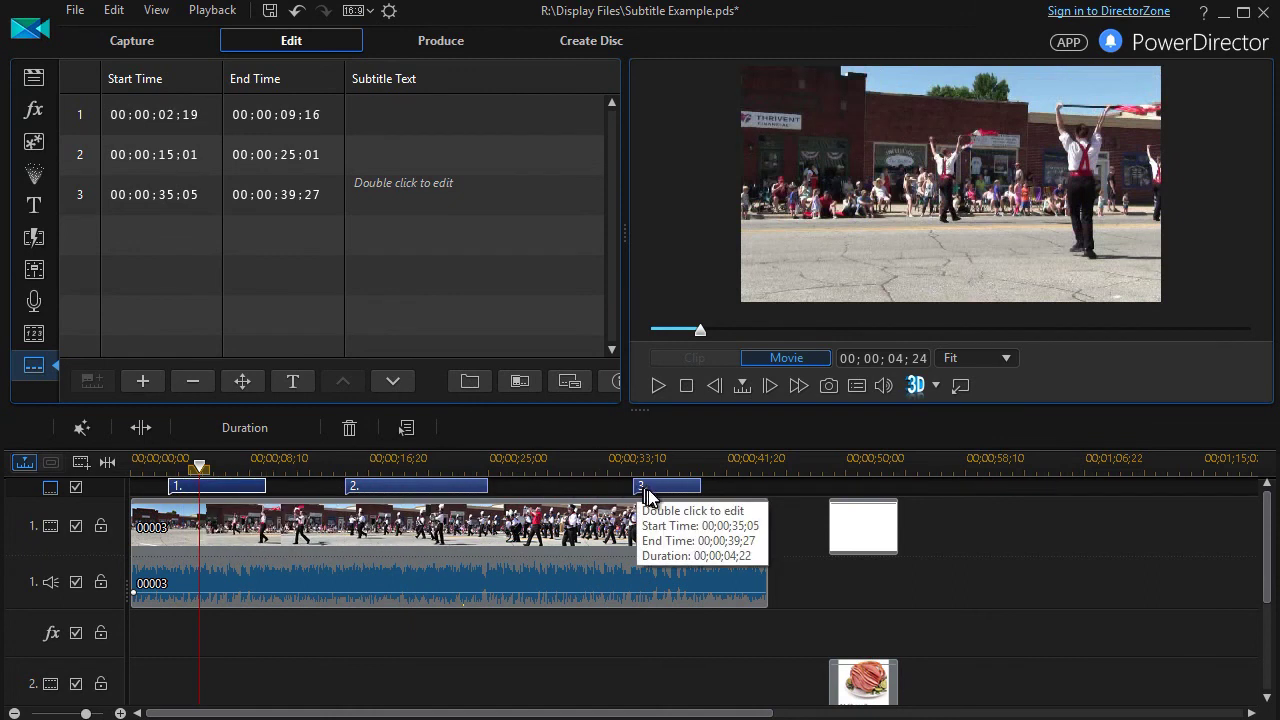
drag(645, 490, 599, 507)
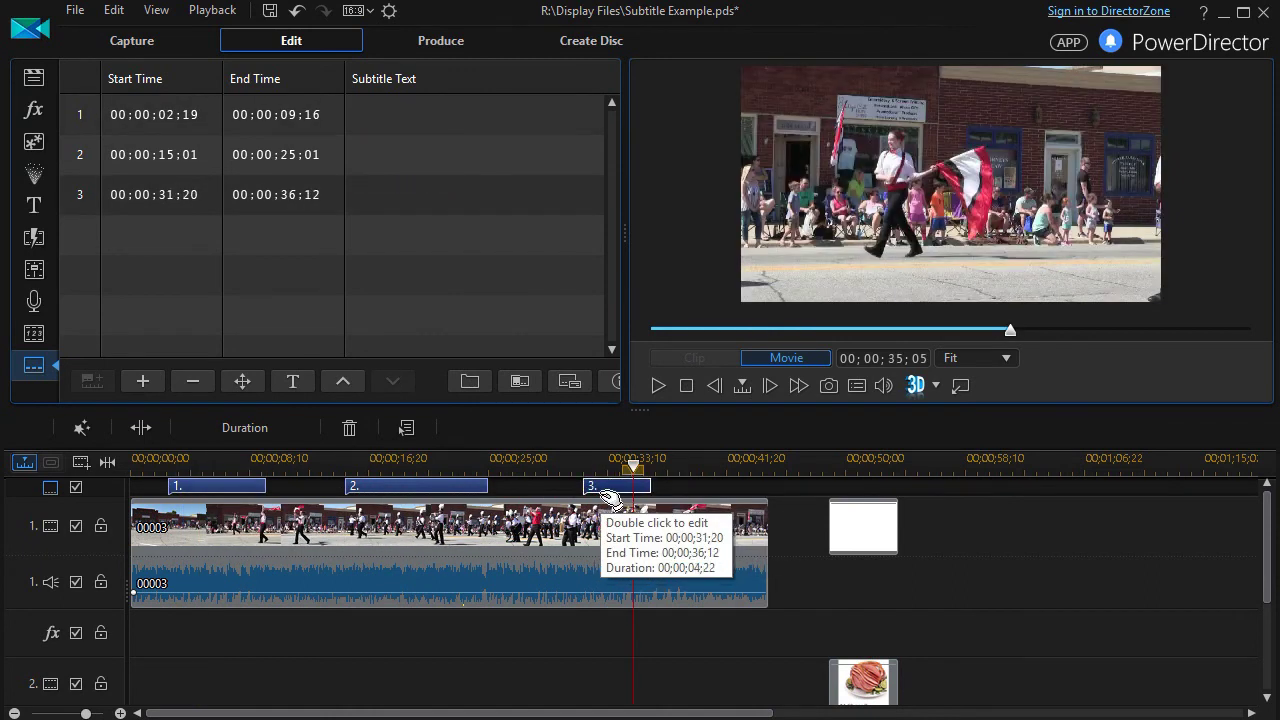